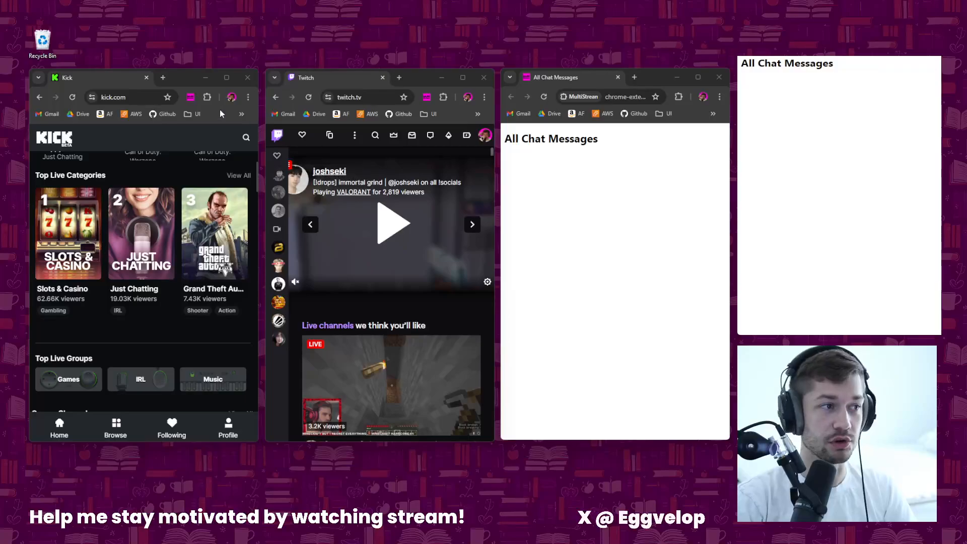
- Show the MultiStreamChatsBETA extension popup on the Kick page and try opening it from the All Chat Messages window
left_click(191, 98)
mouse_move(141, 121)
left_mouse_down()
mouse_move(184, 123)
mouse_move(154, 135)
left_mouse_up()
left_click(155, 137)
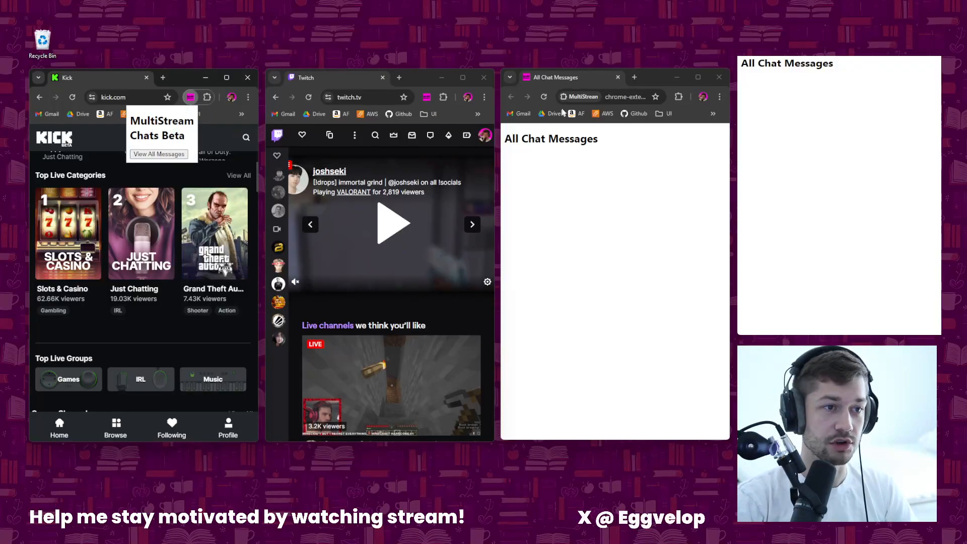
left_click(680, 97)
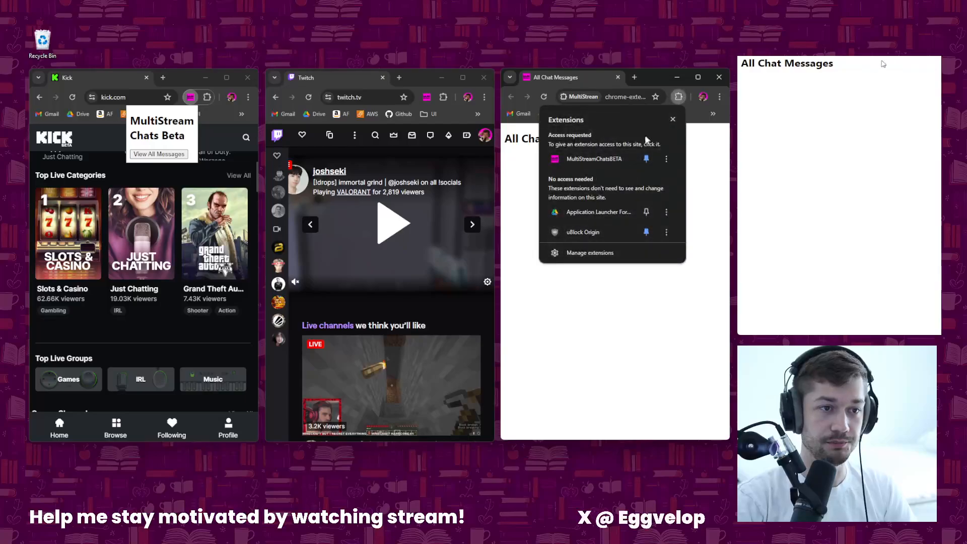
left_click(579, 159)
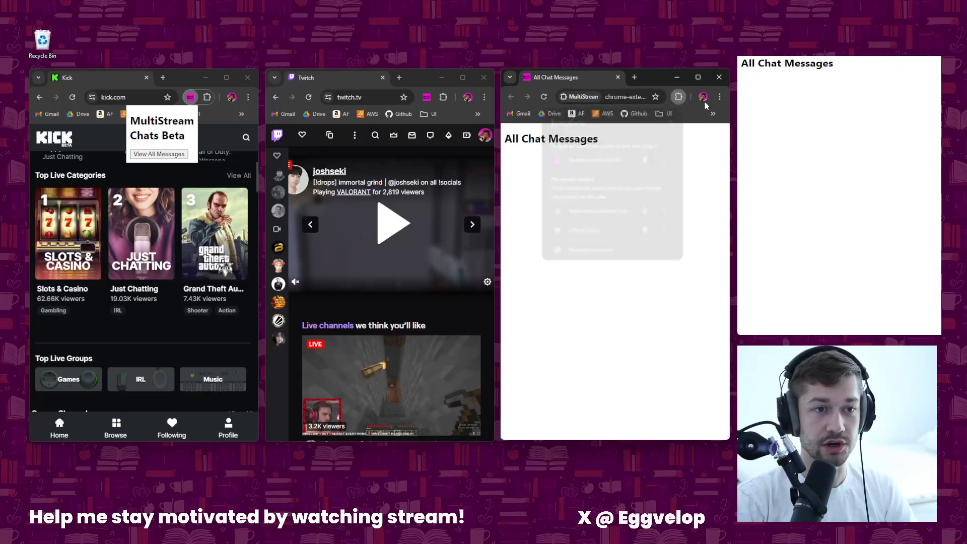
- Open the extension's all-messages page from the Twitch window and close its tab after viewing it
left_click(426, 97)
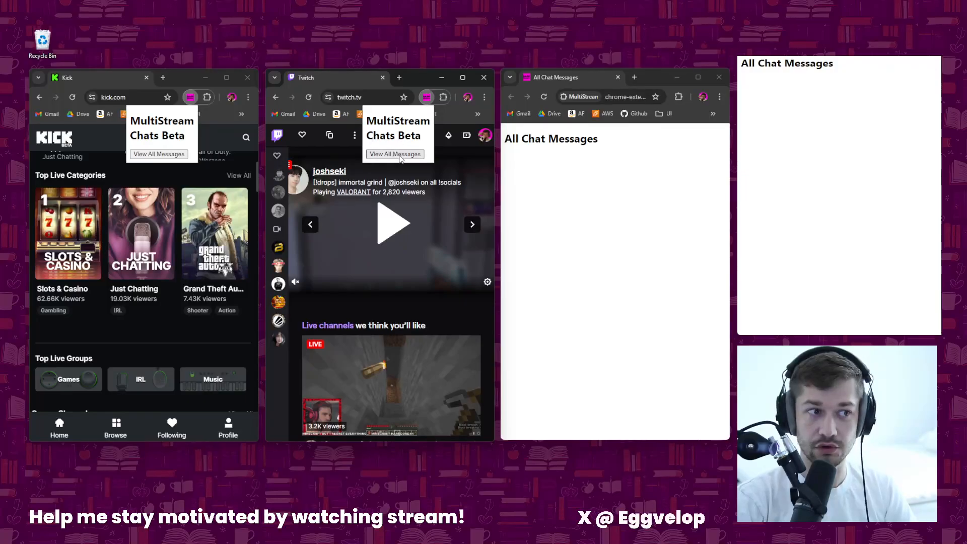
left_click(400, 155)
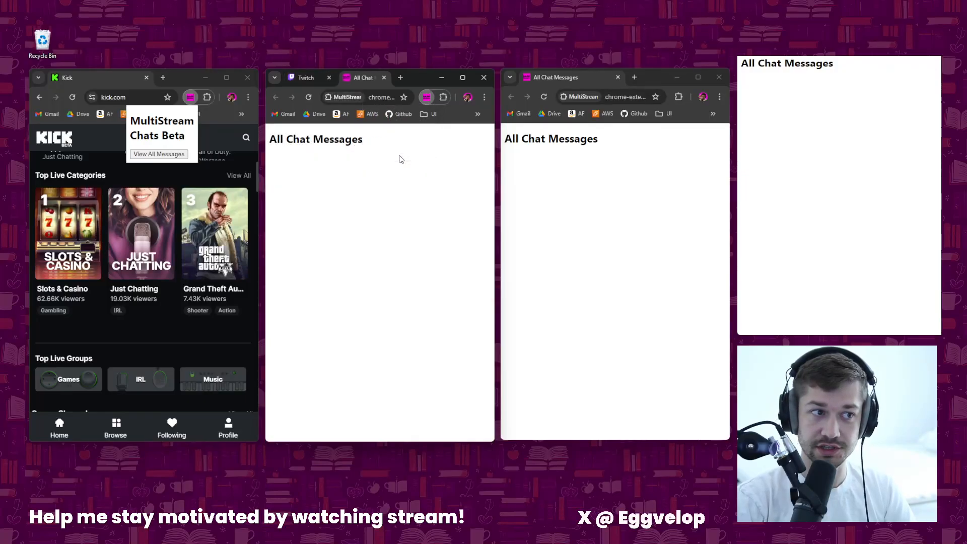
left_click(383, 77)
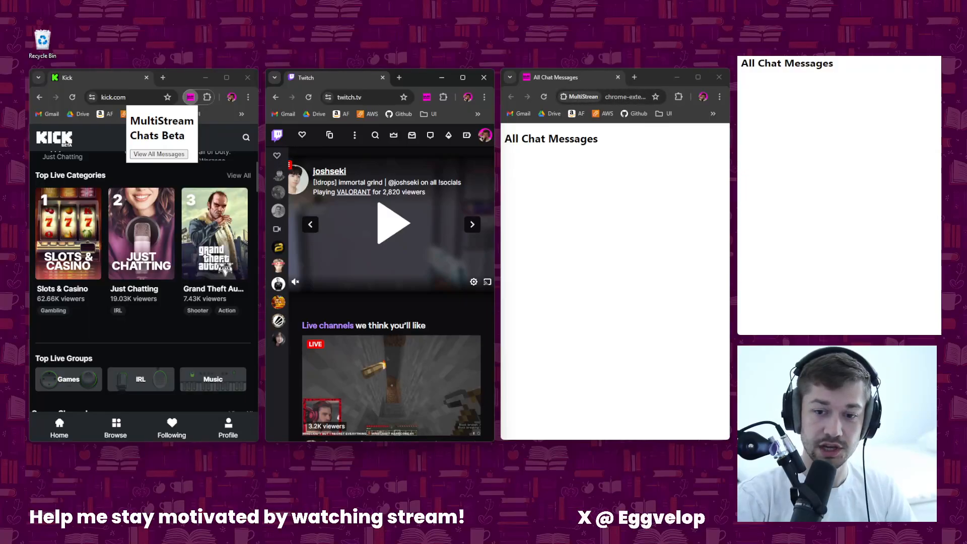
- Switch to OBS, check the Window Capture source's properties, and slightly reposition the All Chat Messages capture in the scene
key("alt+Tab")
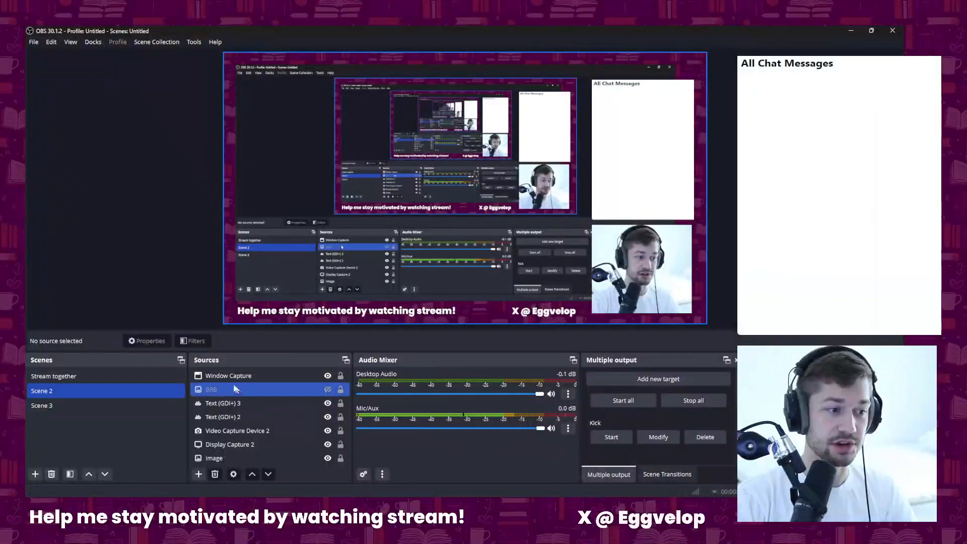
double_click(260, 376)
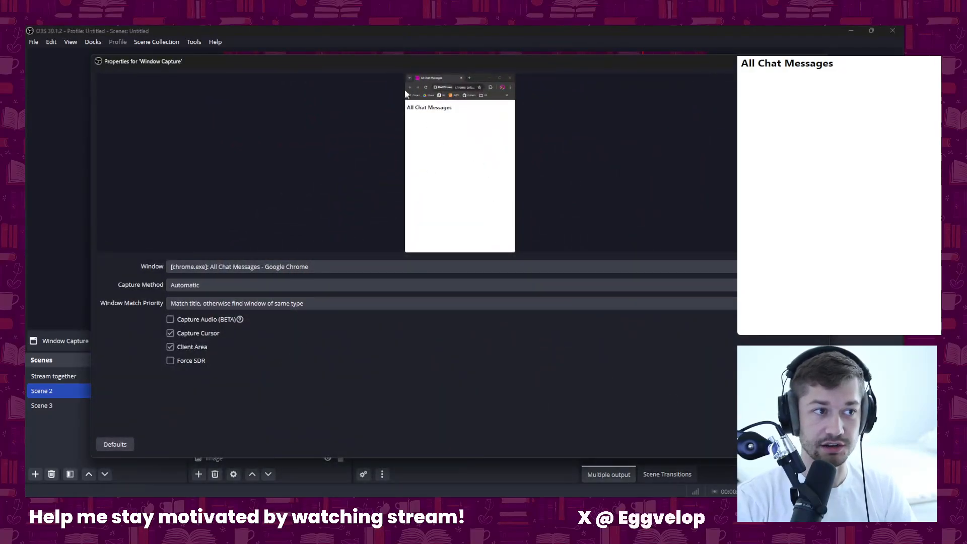
left_click(823, 60)
mouse_move(636, 145)
left_mouse_down()
mouse_move(599, 124)
mouse_move(633, 142)
left_mouse_up()
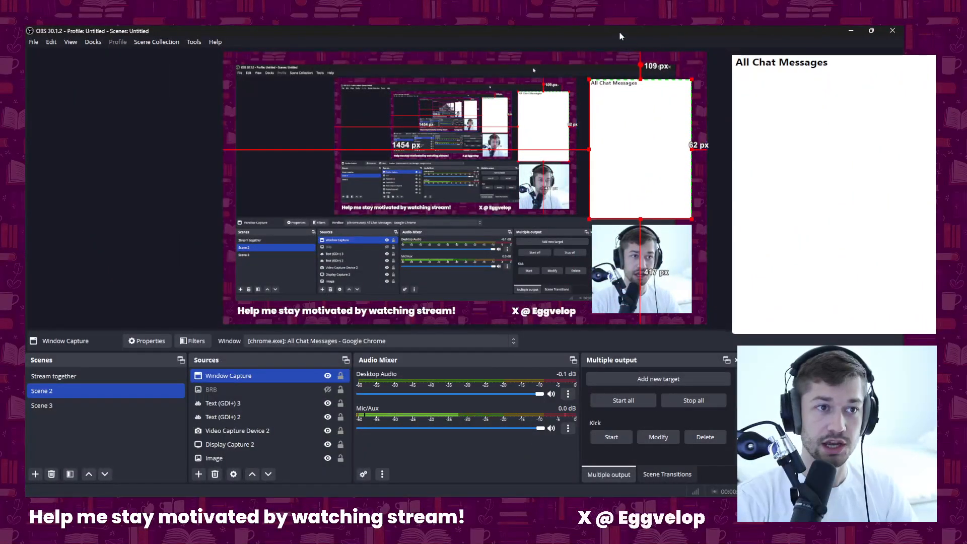
left_click(851, 30)
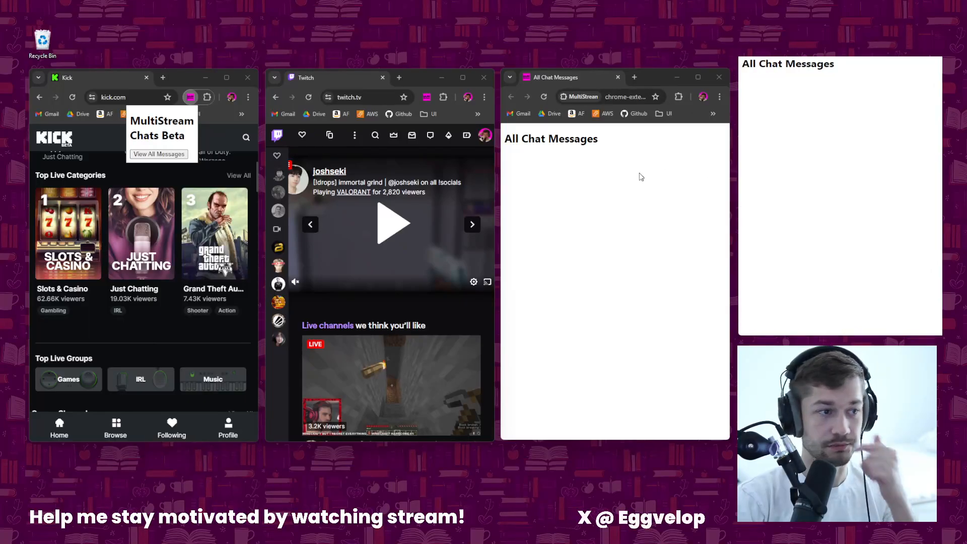
- Open the featured Yuppy stream on Kick and pop out its chat into a separate window
left_click(189, 77)
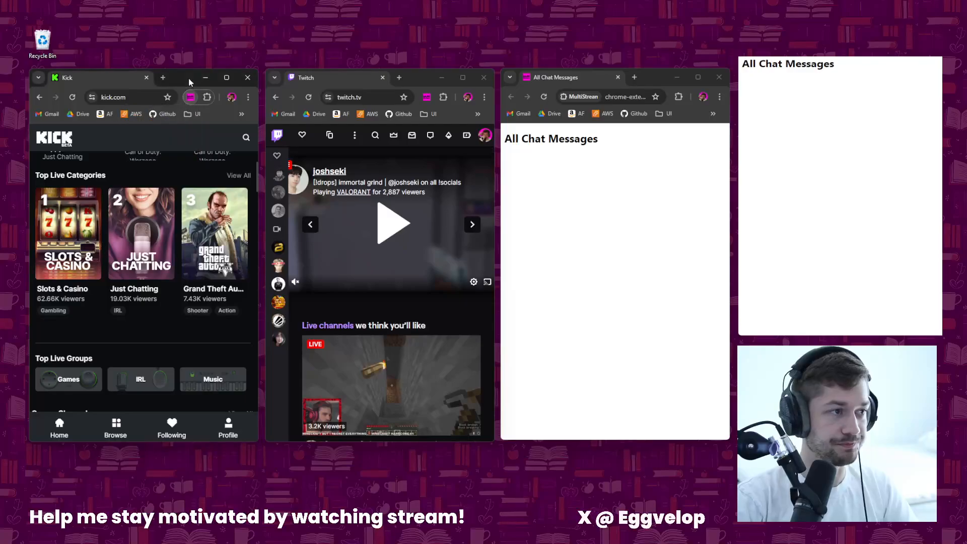
scroll(78, 162, "up", 2)
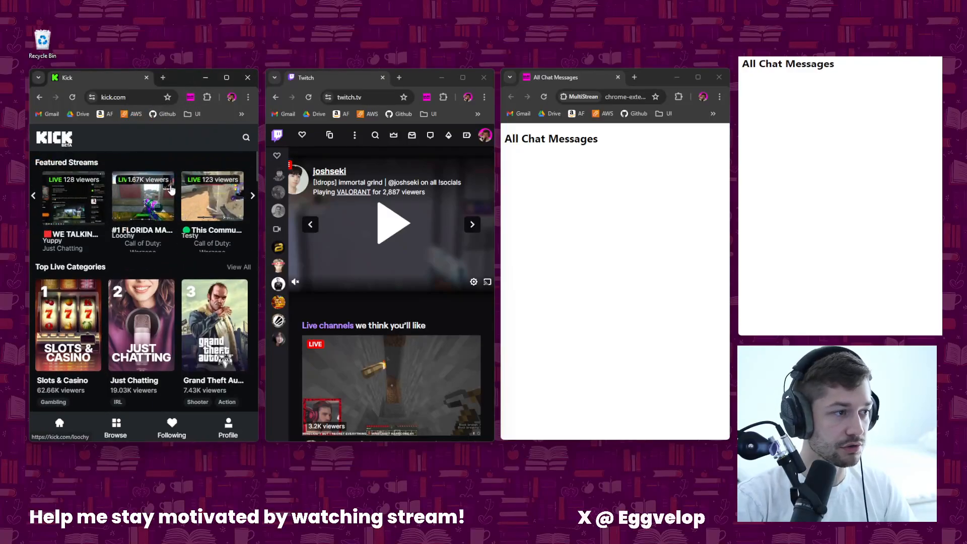
left_click(71, 205)
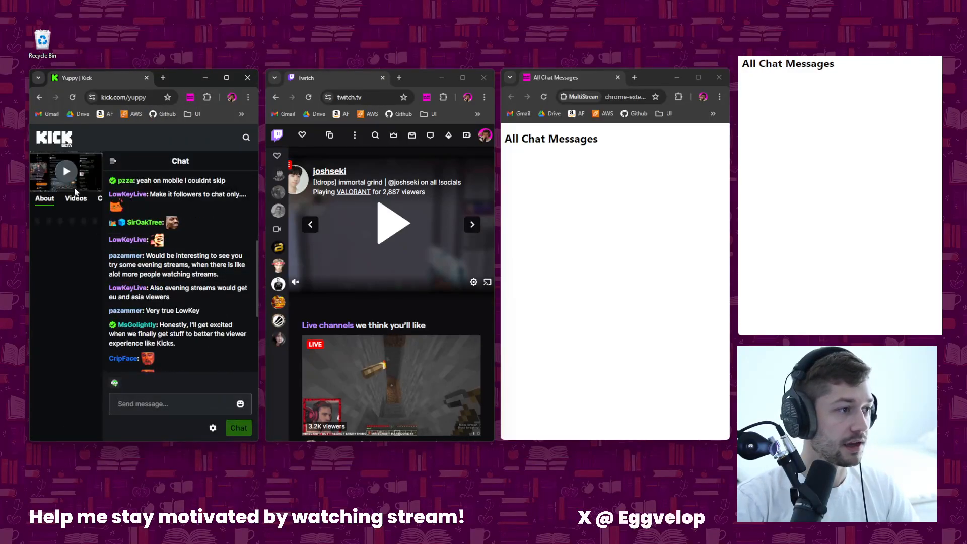
left_click(214, 429)
left_click(201, 372)
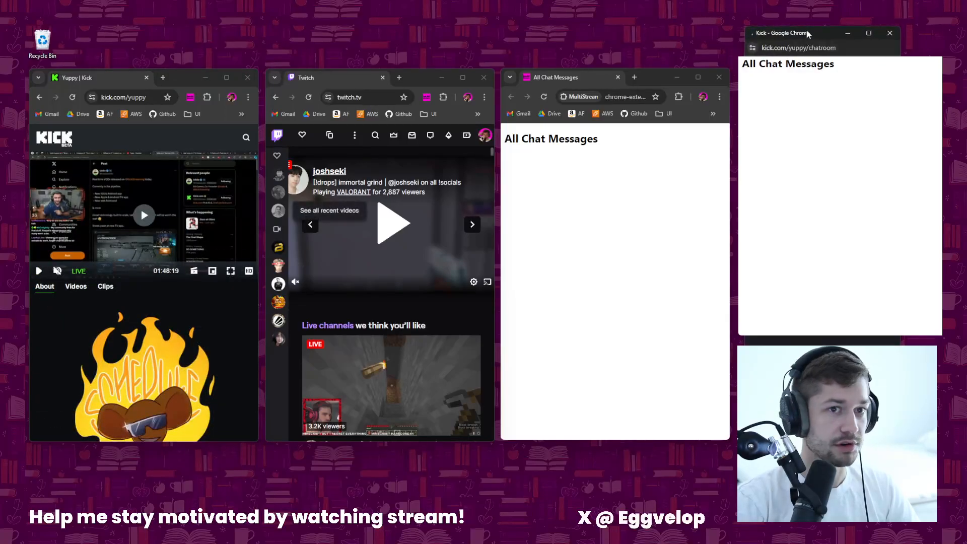
- Load the pop-out chat address kick.com/yuppy/chatroom in the main Kick window, closing the separate chat window
left_click_drag(808, 34, 773, 37)
left_click(813, 49)
key("ctrl+c")
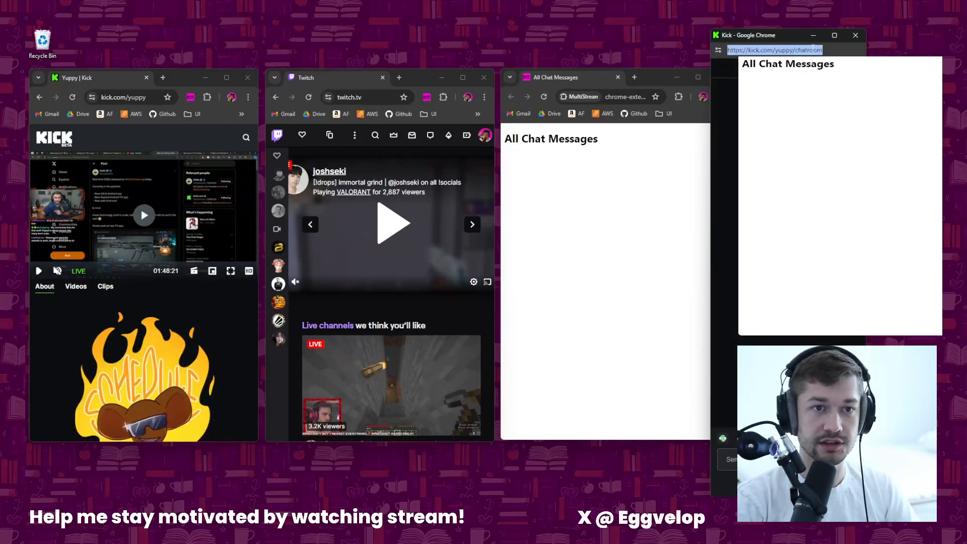
left_click(856, 34)
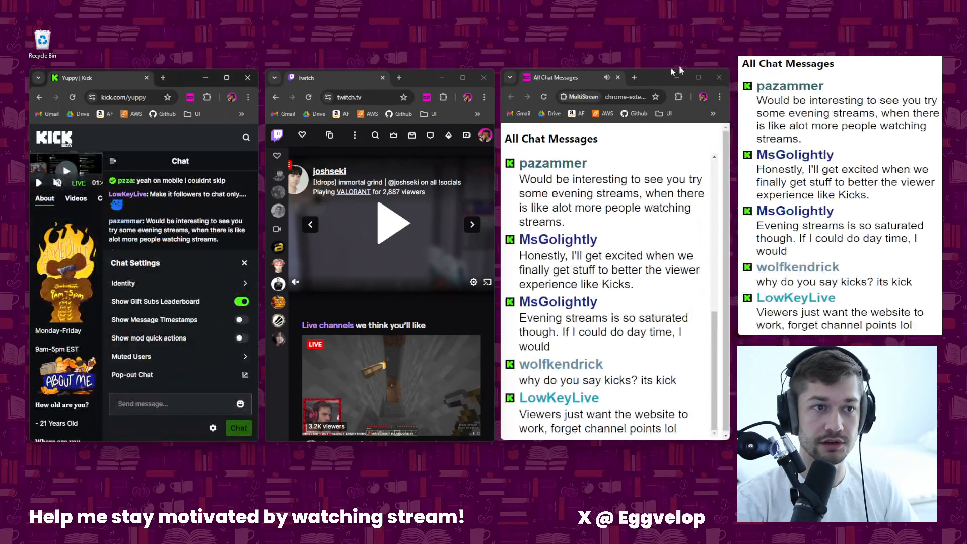
left_click(152, 96)
key("ctrl+v")
key("Return")
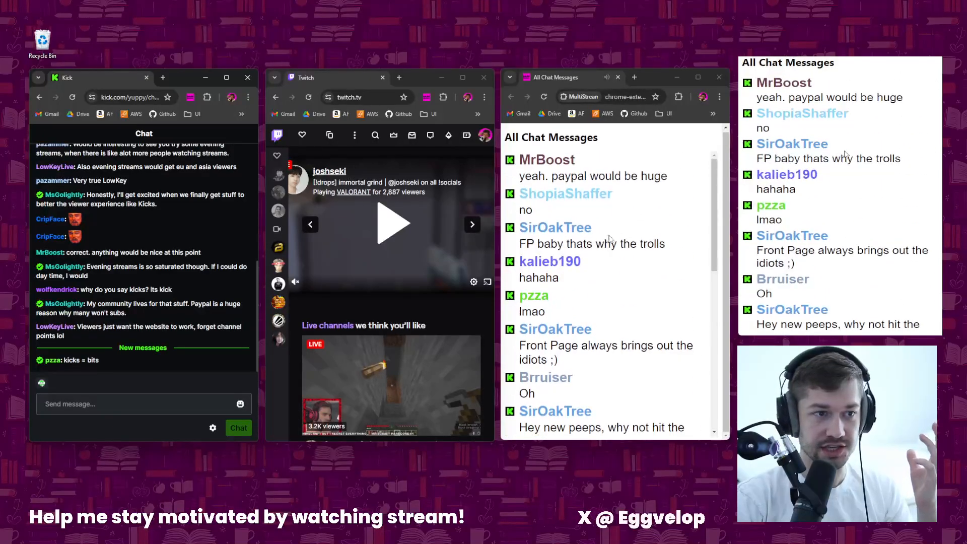
right_click(175, 224)
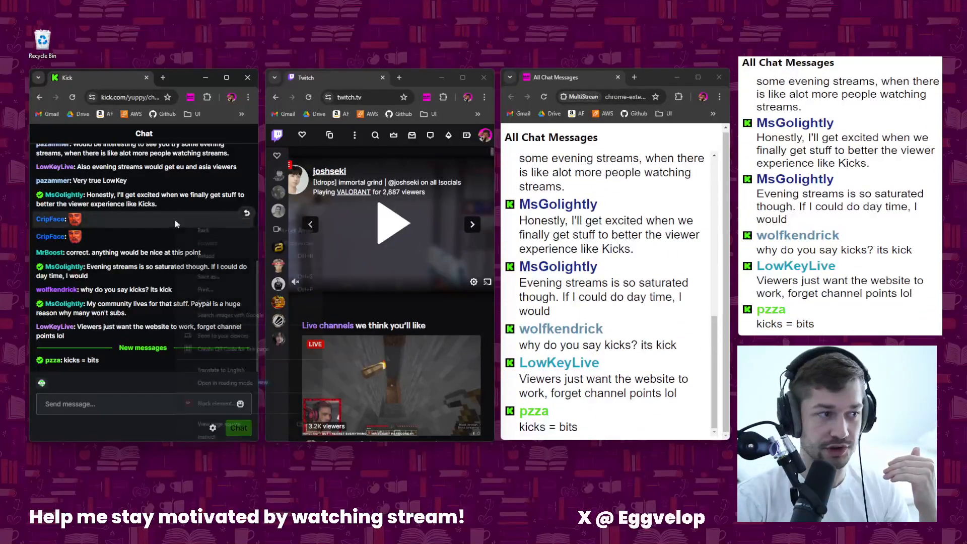
left_click(231, 425)
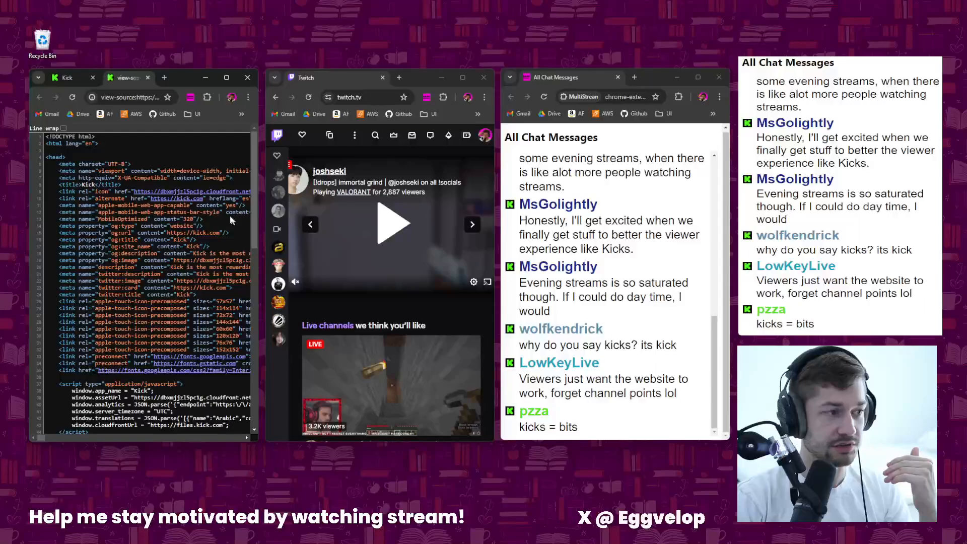
left_click(148, 77)
- Inspect the Kick chatroom's developer console for the extension's captured-message log entries, and close the developer tools
right_click(126, 238)
left_click(168, 432)
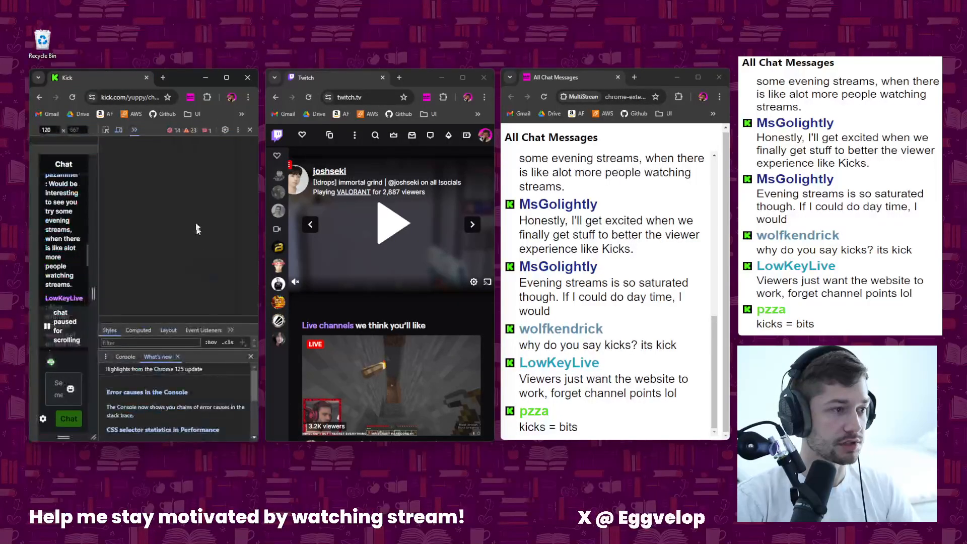
scroll(173, 170, "up", 10)
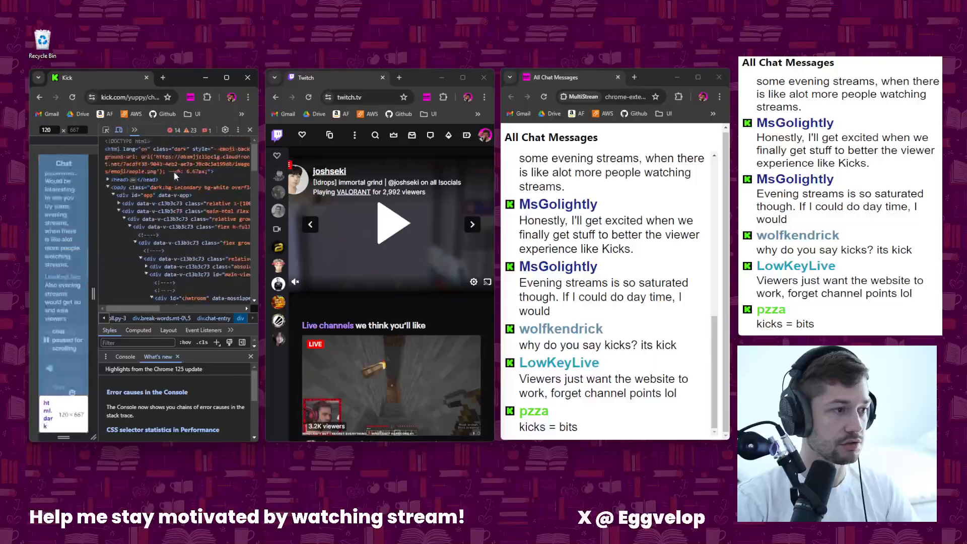
left_click(135, 129)
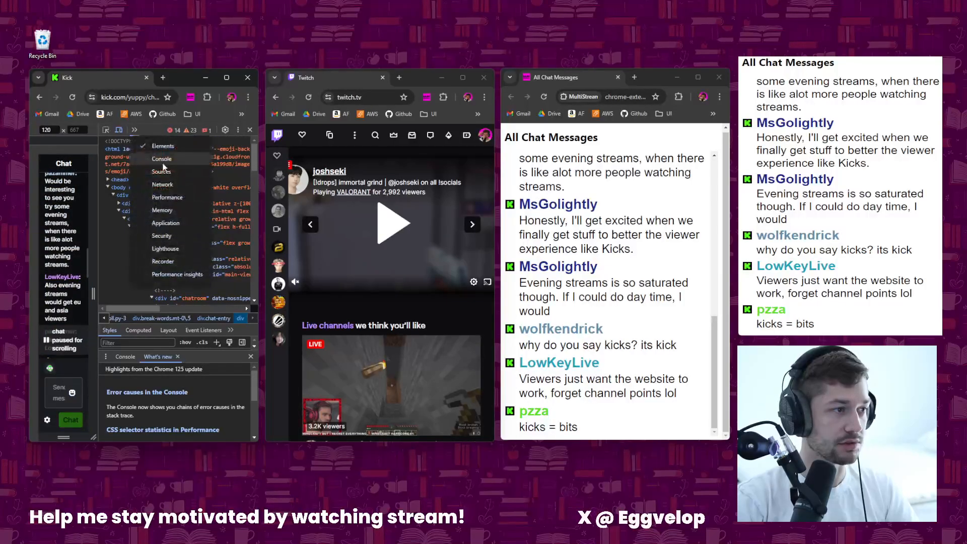
left_click(176, 159)
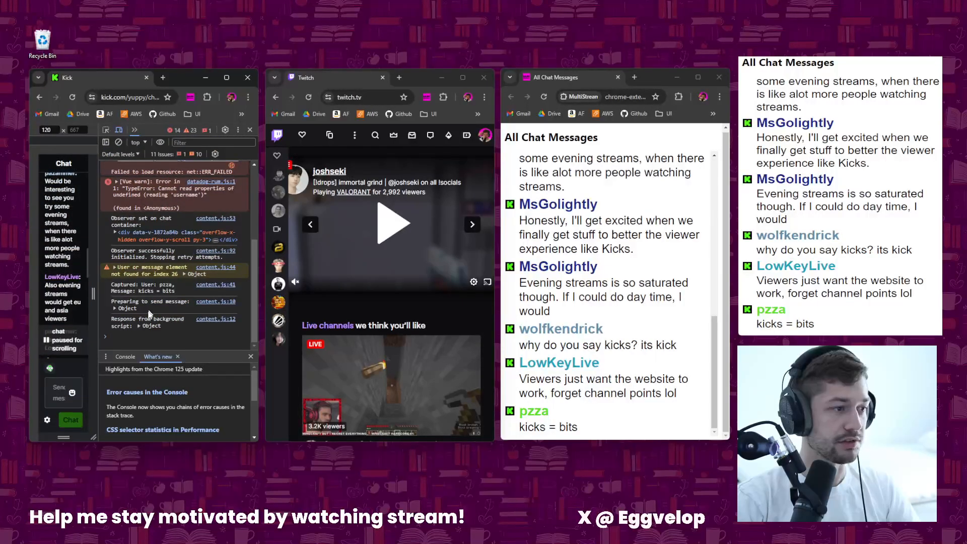
left_click_drag(114, 304, 158, 307)
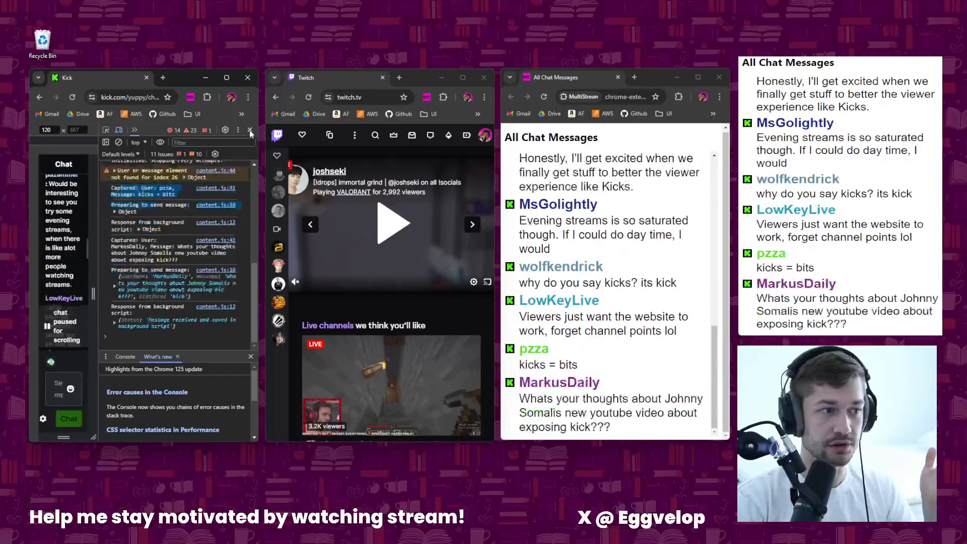
left_click(250, 131)
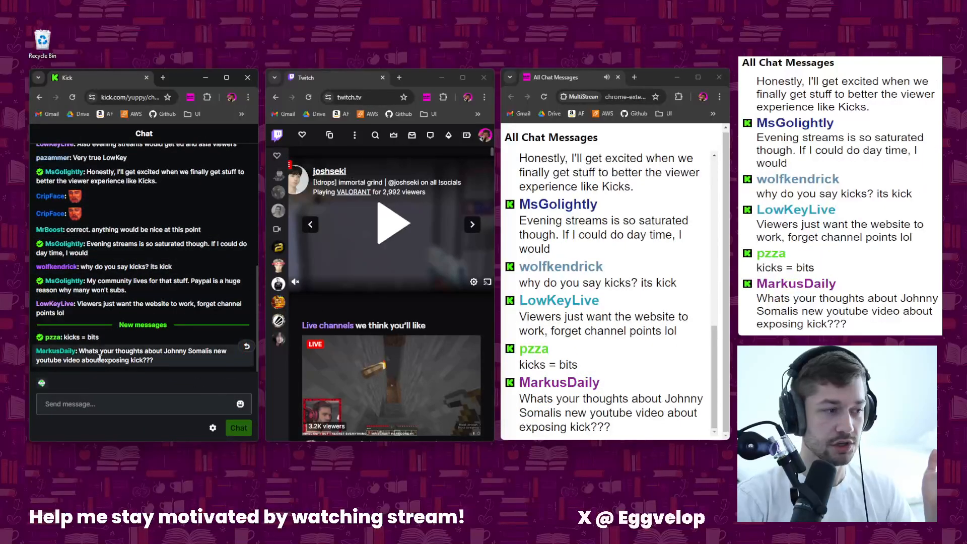
- Compare the newest Kick chat message and its sender with the matching entry in All Chat Messages
left_click_drag(36, 352, 148, 363)
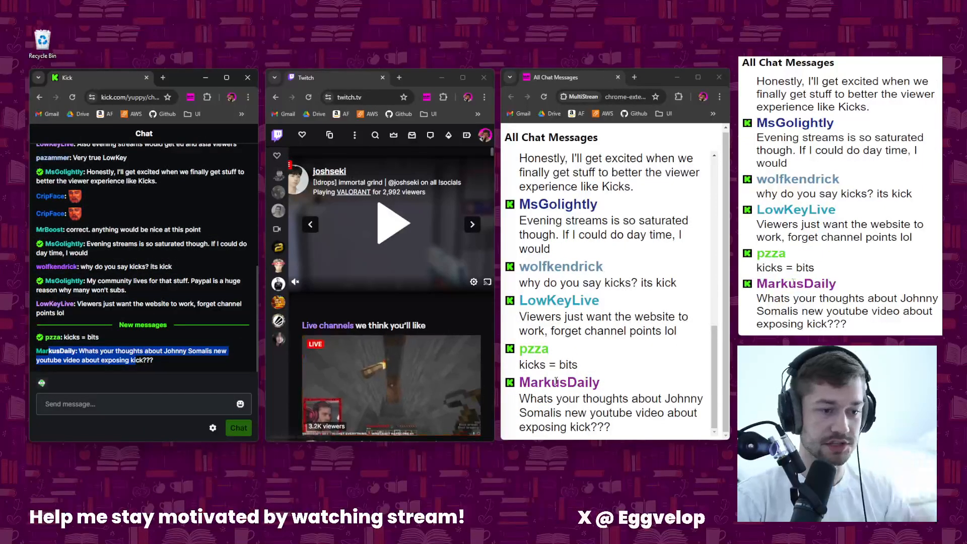
left_click(181, 368)
left_click_drag(589, 396, 539, 388)
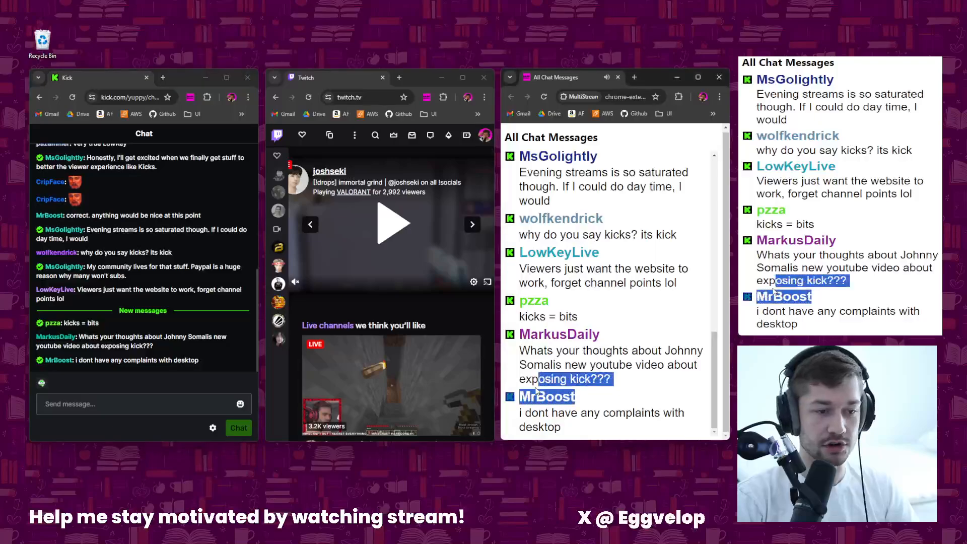
left_click(622, 338)
mouse_move(555, 334)
left_mouse_down()
mouse_move(599, 353)
mouse_move(557, 334)
left_mouse_up()
left_click(601, 334)
left_click(612, 337)
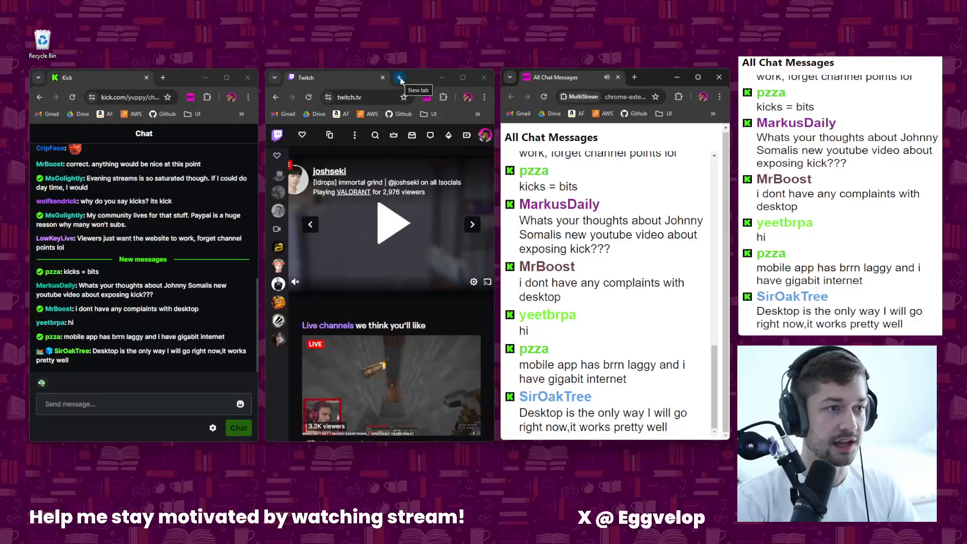
- Maximize the Twitch window, open the featured joshseki stream, and pause its video
left_click(279, 136)
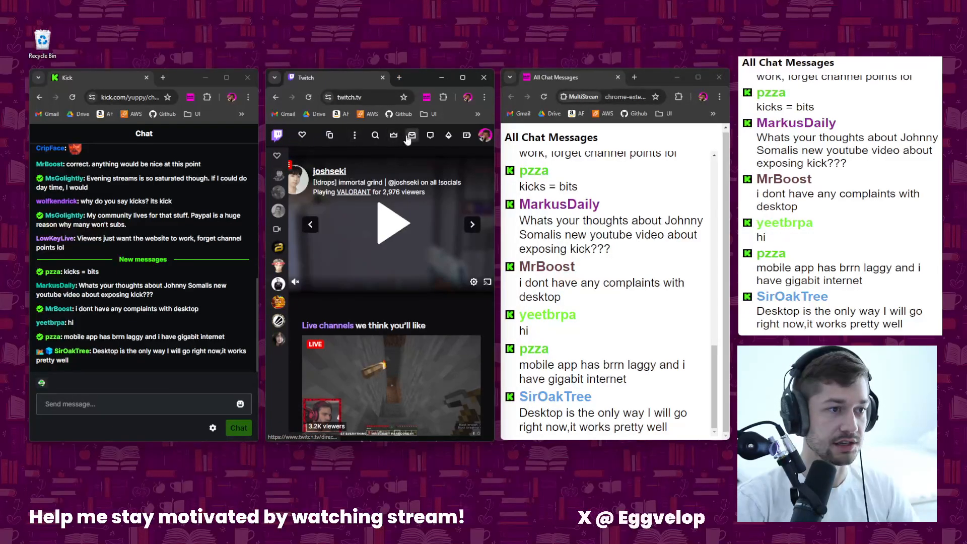
left_click(400, 229)
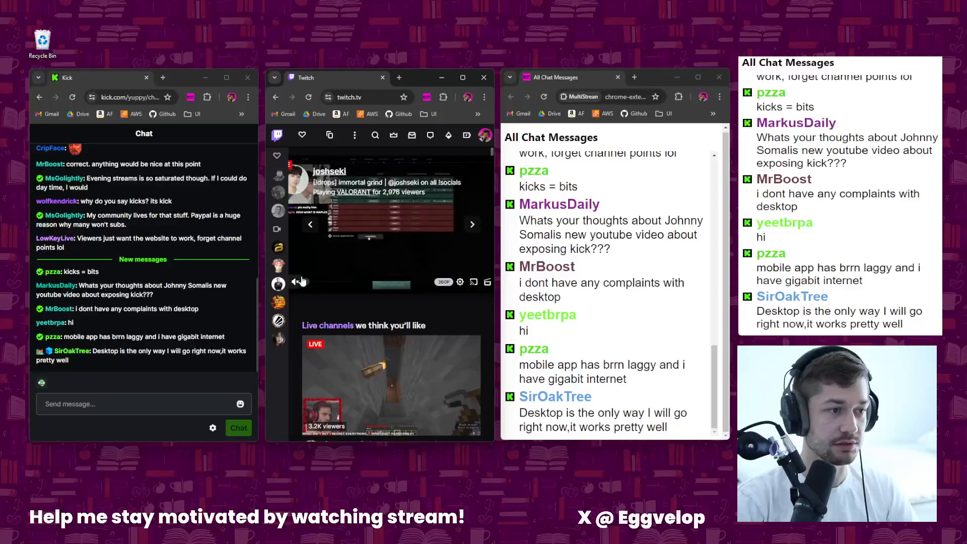
left_click(463, 77)
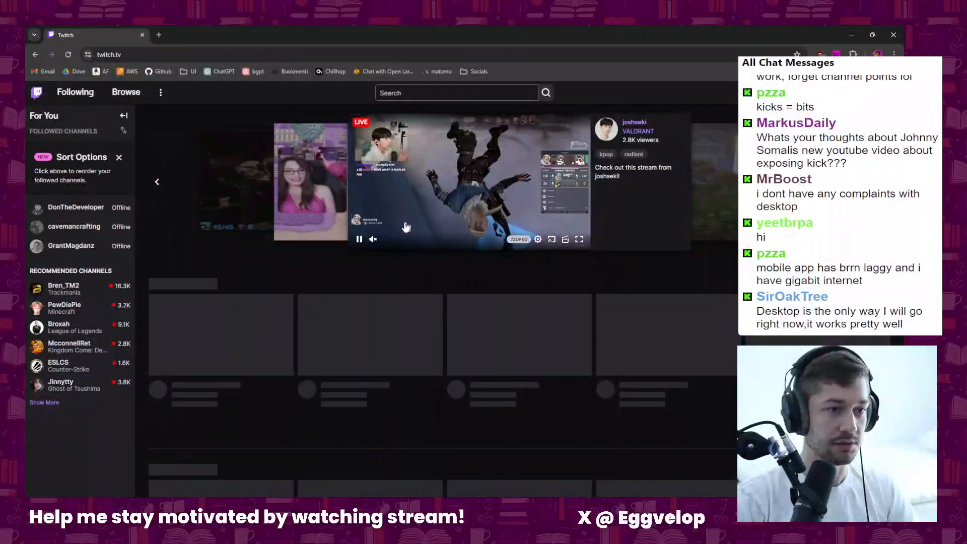
left_click(414, 203)
left_click(145, 436)
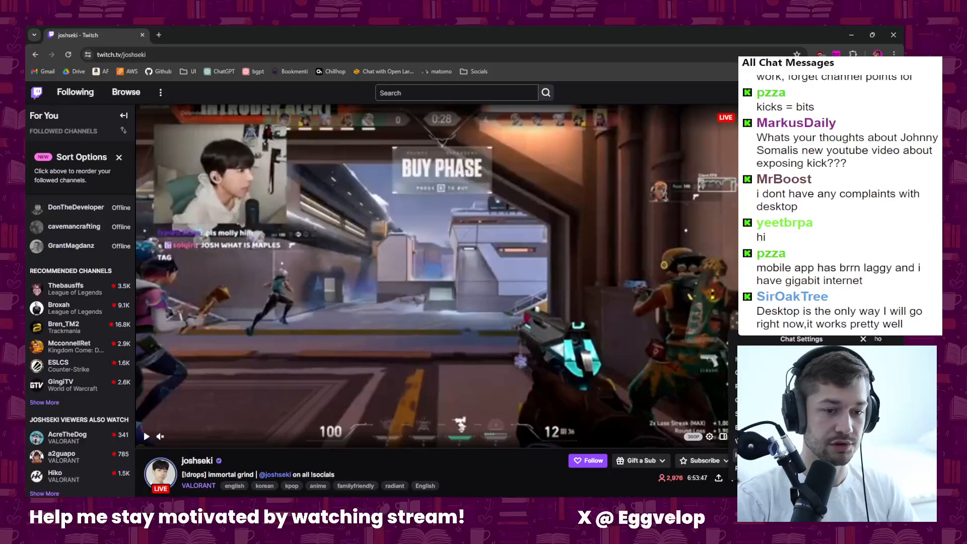
- Pop out the joshseki stream's chat, copy its address, and close the separate chat window
left_click(806, 468)
left_click(134, 71)
key("ctrl+c")
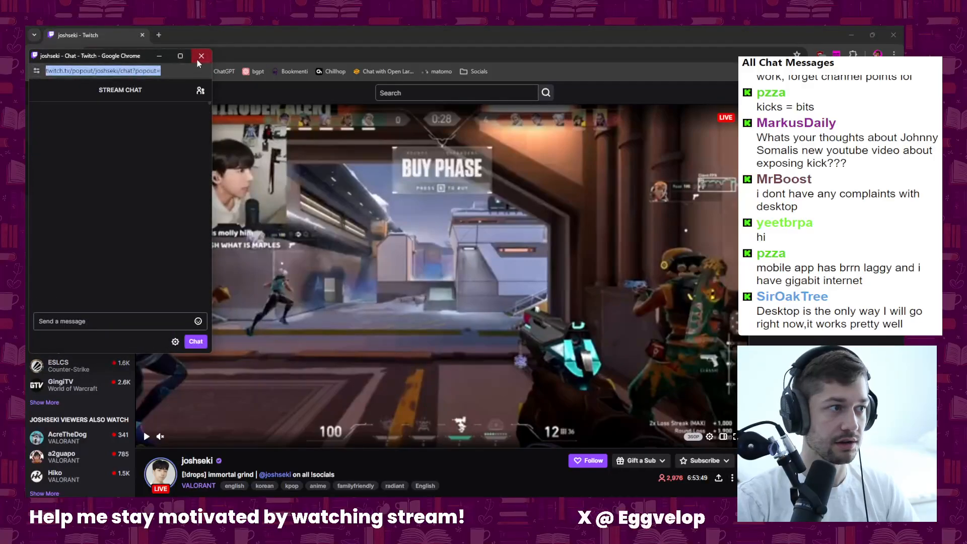
left_click(200, 58)
- Load the copied Twitch chat address in a new tab and place it in a small window beside the Kick chat
left_click(159, 34)
key("ctrl+v")
key("Return")
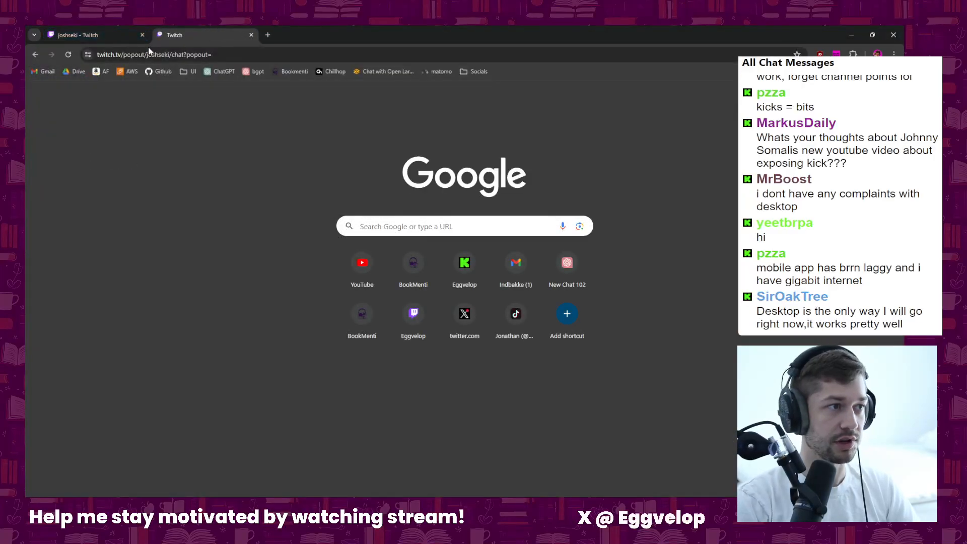
left_click_drag(151, 35, 283, 72)
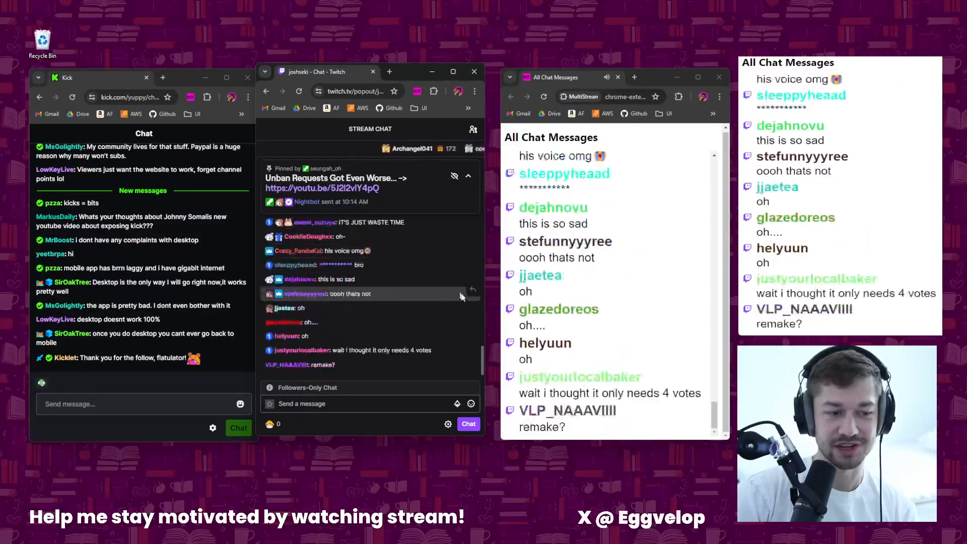
- Check the application volume levels in the system volume mixer, and close the mixer
right_click(851, 521)
left_click(837, 479)
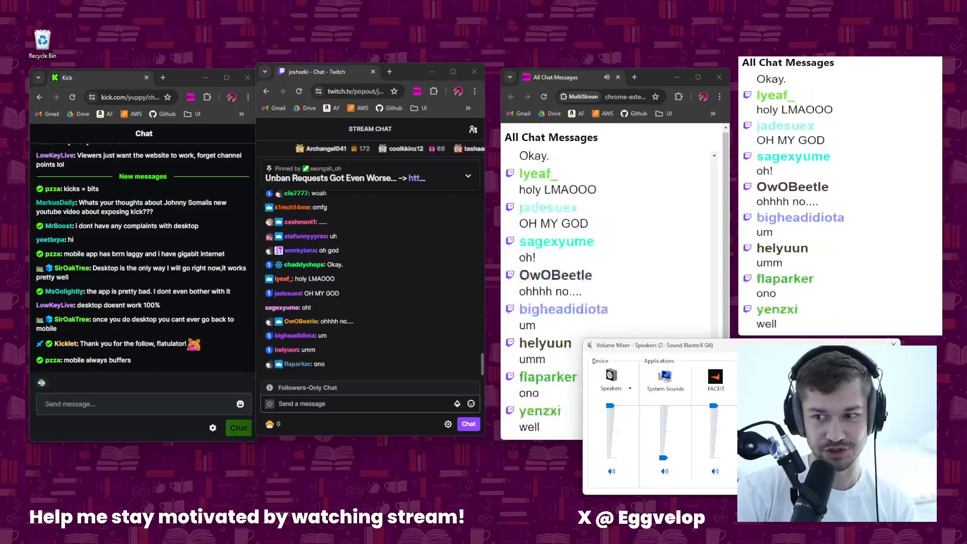
left_click(894, 345)
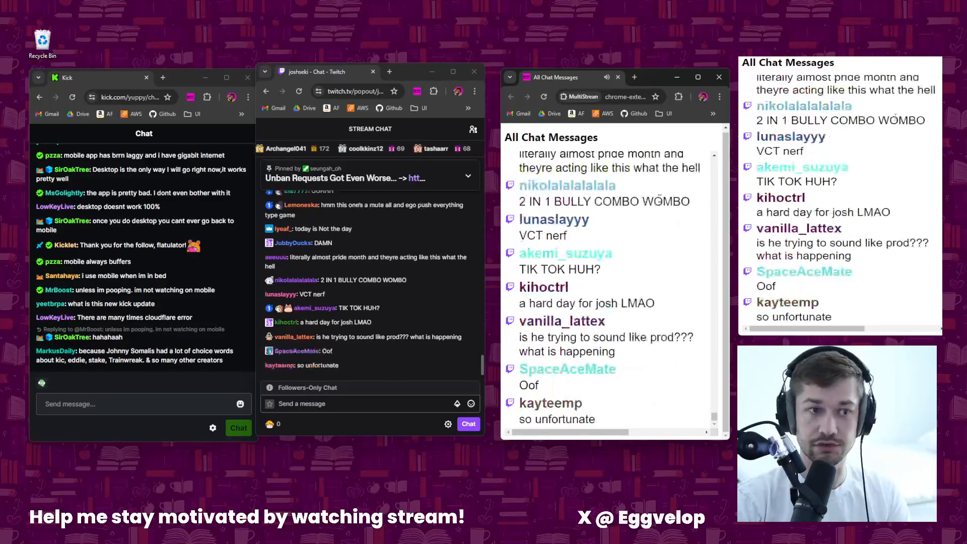
- Examine the web addresses of the Twitch and Kick pop-out chats
left_click(358, 92)
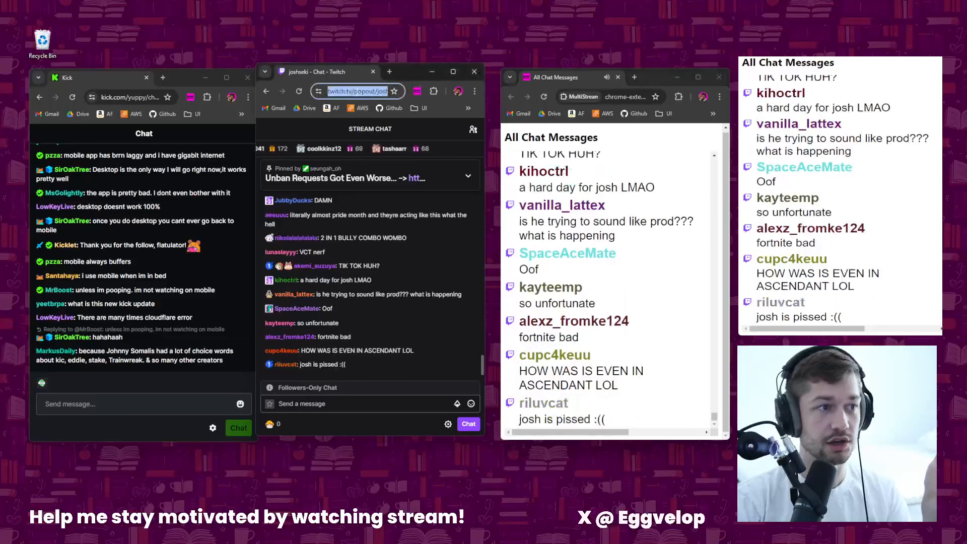
left_click(131, 97)
left_click(355, 91)
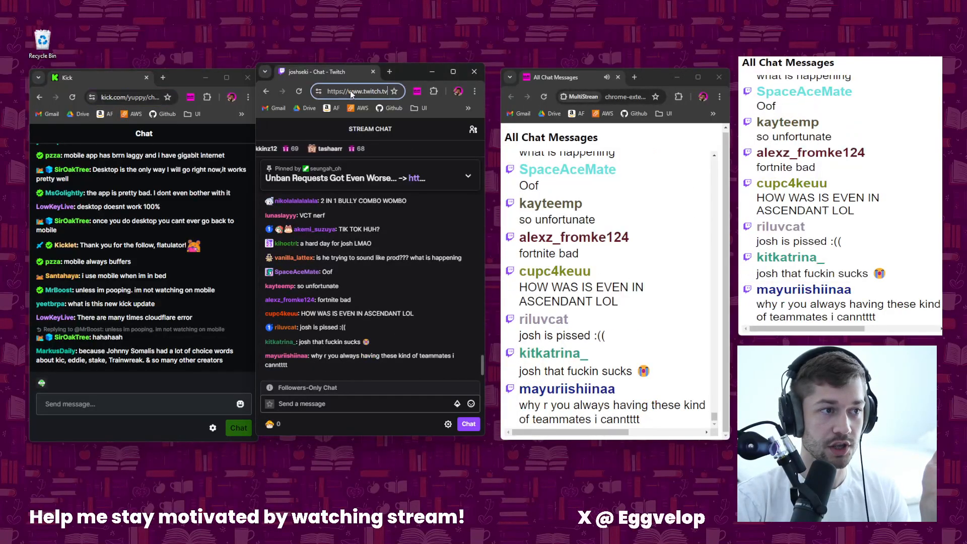
- Minimize and restore the All Chat Messages window, and center the Twitch chat window between the Kick chat and All Chat Messages
left_click(650, 80)
left_click(671, 79)
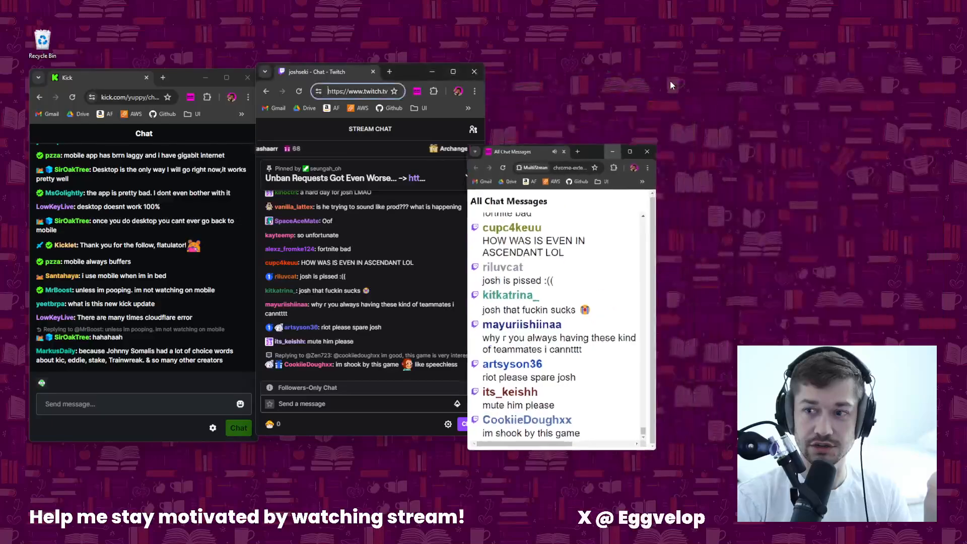
left_click(398, 467)
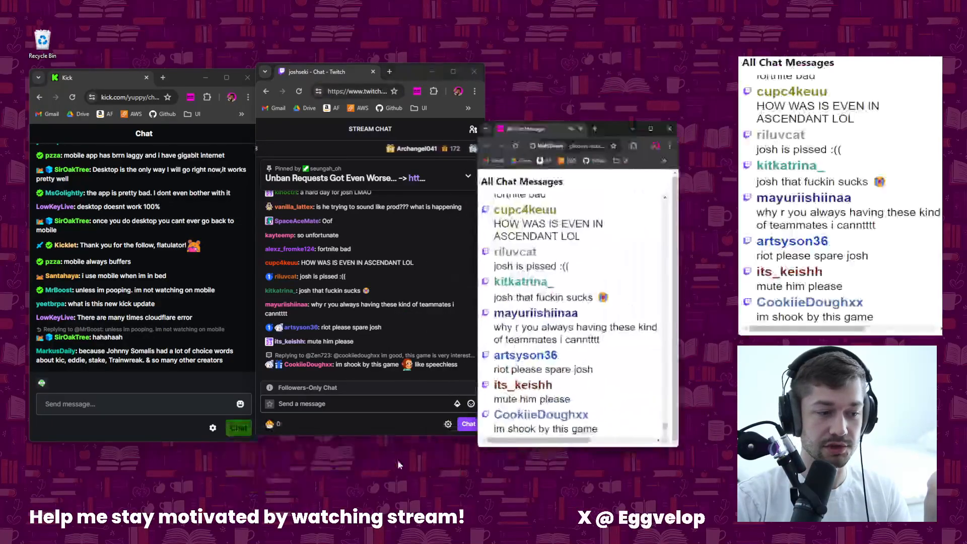
mouse_move(417, 73)
left_mouse_down()
mouse_move(655, 77)
mouse_move(467, 89)
mouse_move(419, 77)
left_mouse_up()
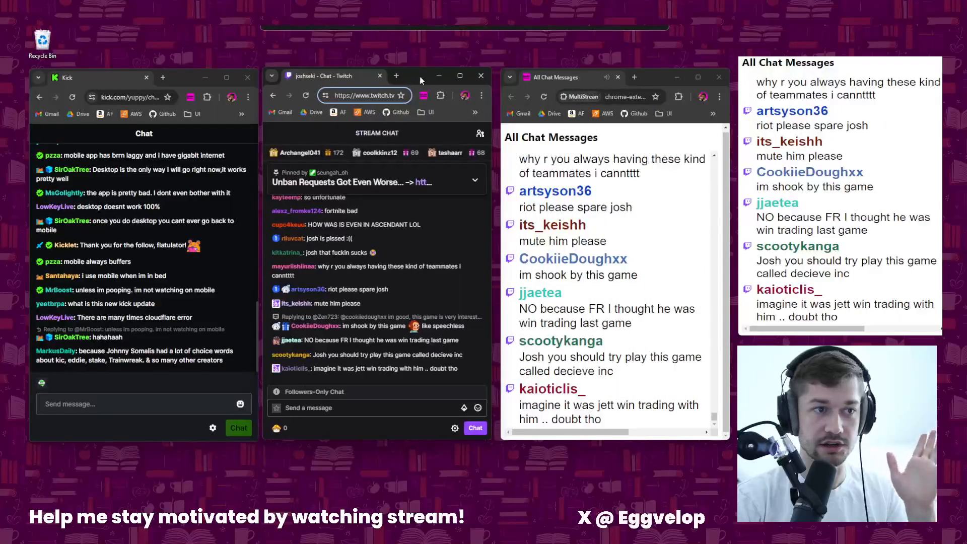